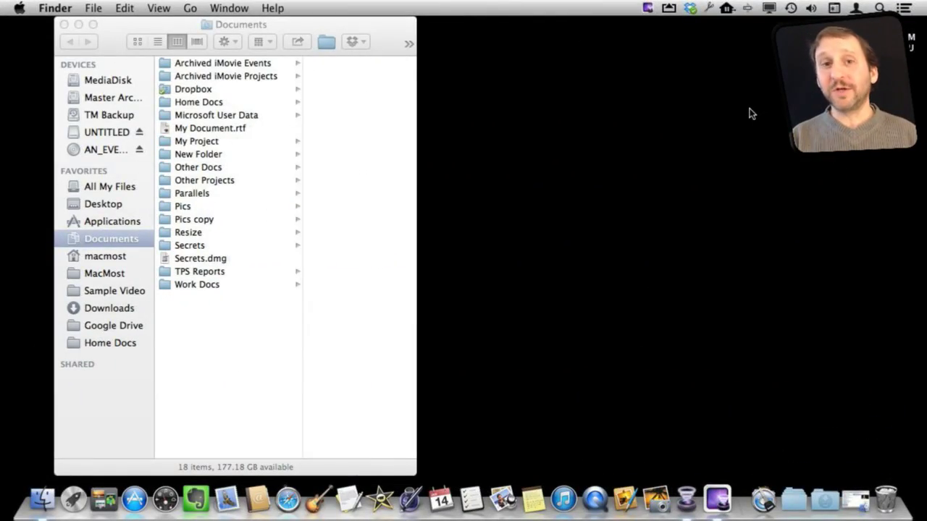
pyautogui.click(125, 32)
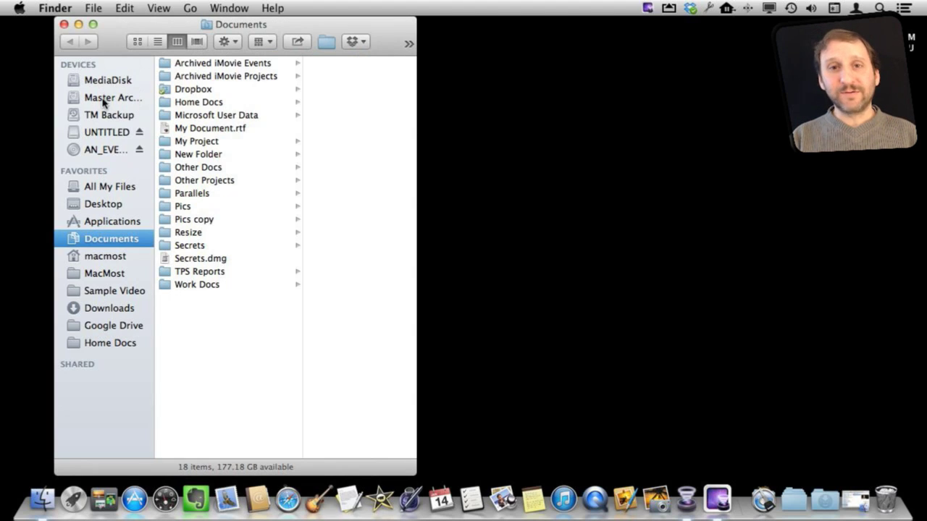
pyautogui.click(138, 68)
pyautogui.click(137, 67)
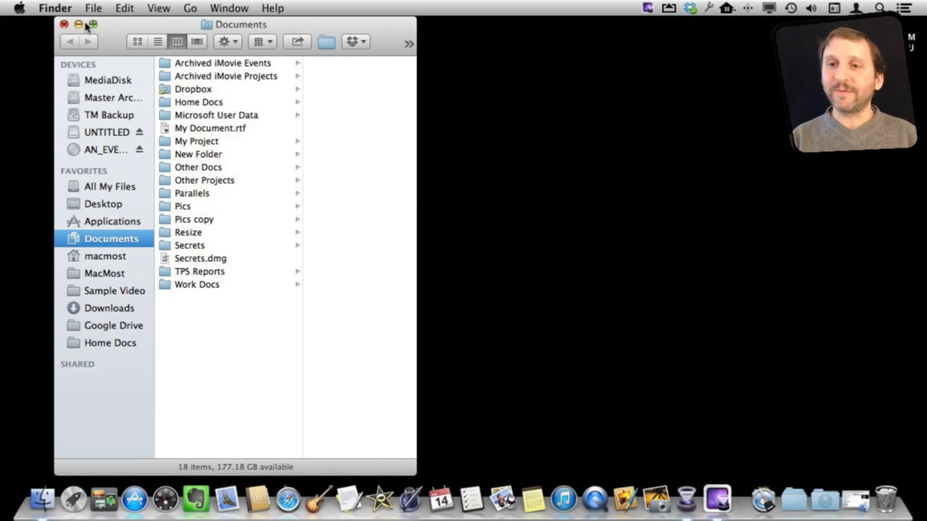
# - Turn on the display of hard disks on the desktop in the Finder preferences, then turn it off again
pyautogui.click(58, 9)
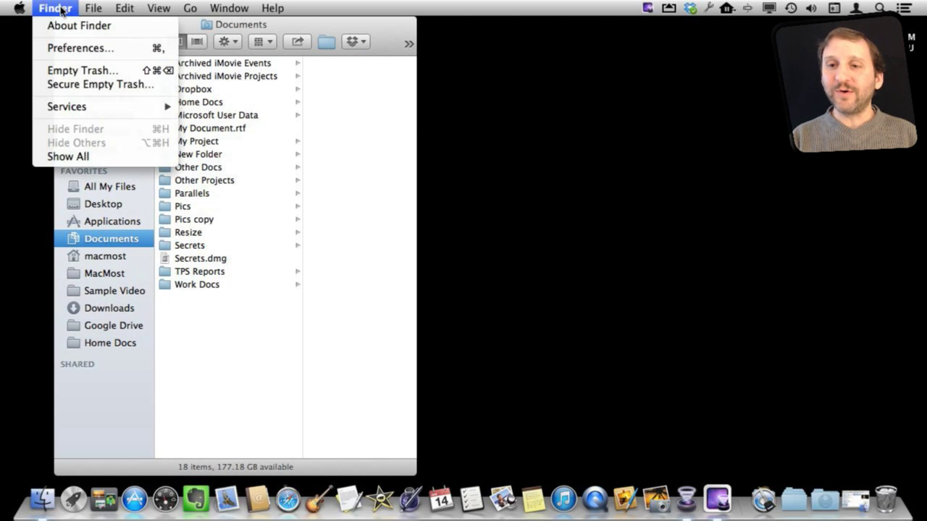
pyautogui.click(87, 48)
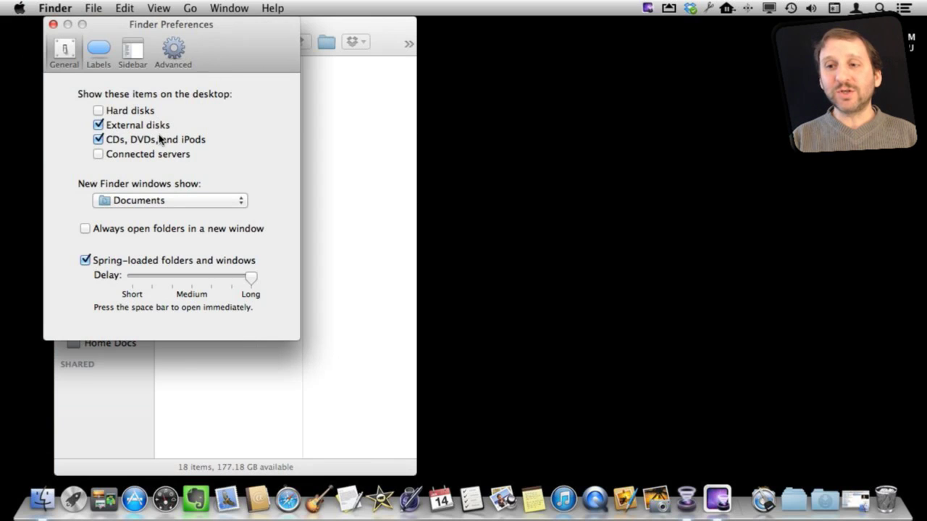
pyautogui.click(98, 111)
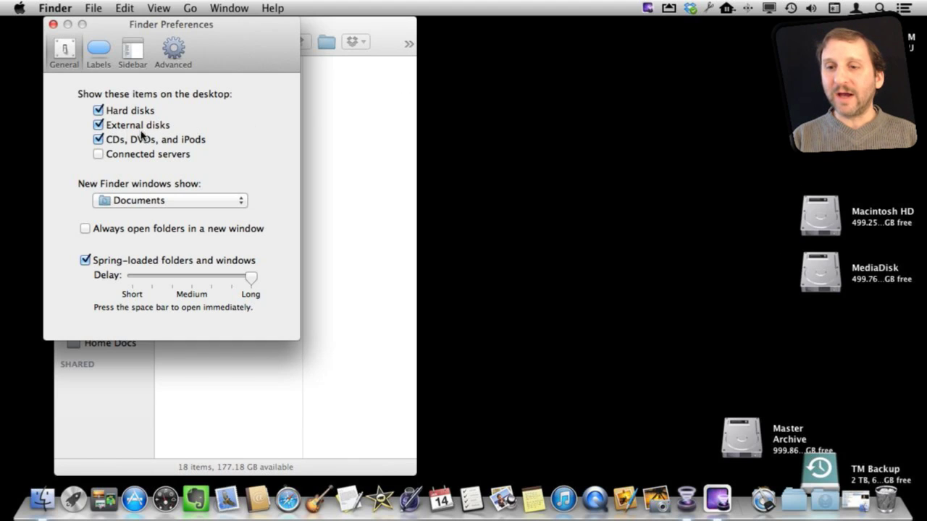
pyautogui.click(98, 111)
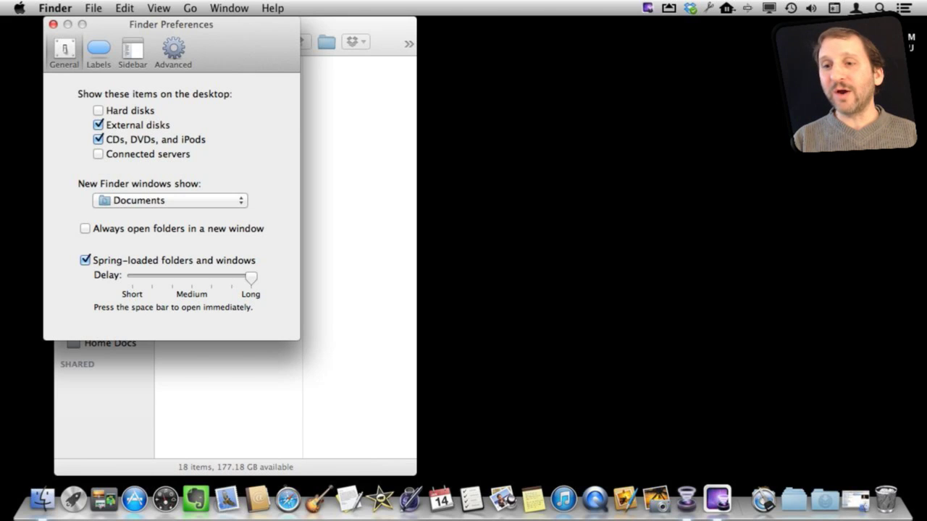
pyautogui.click(53, 24)
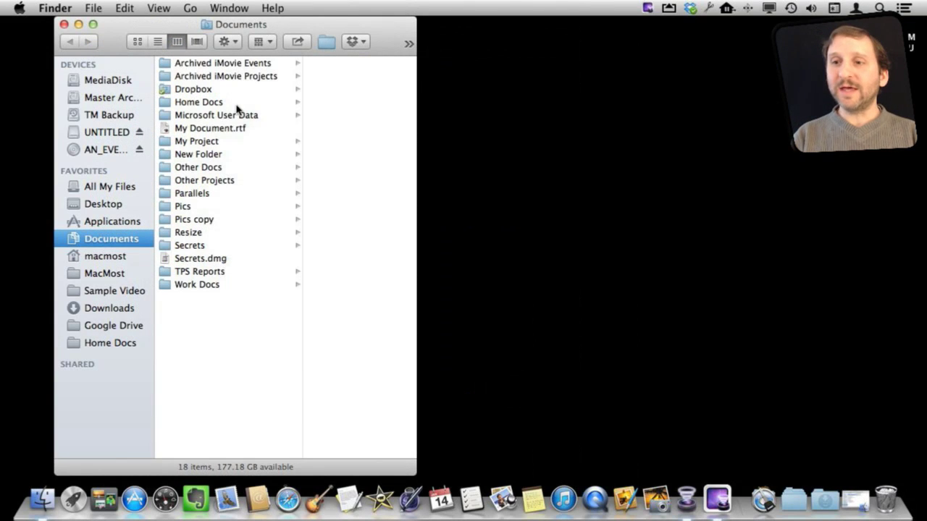
# - Open the computer level in the Finder window from the Documents folder path, and again as a standard Finder location
pyautogui.keyDown('super'); pyautogui.click(236, 26); pyautogui.keyUp('super')
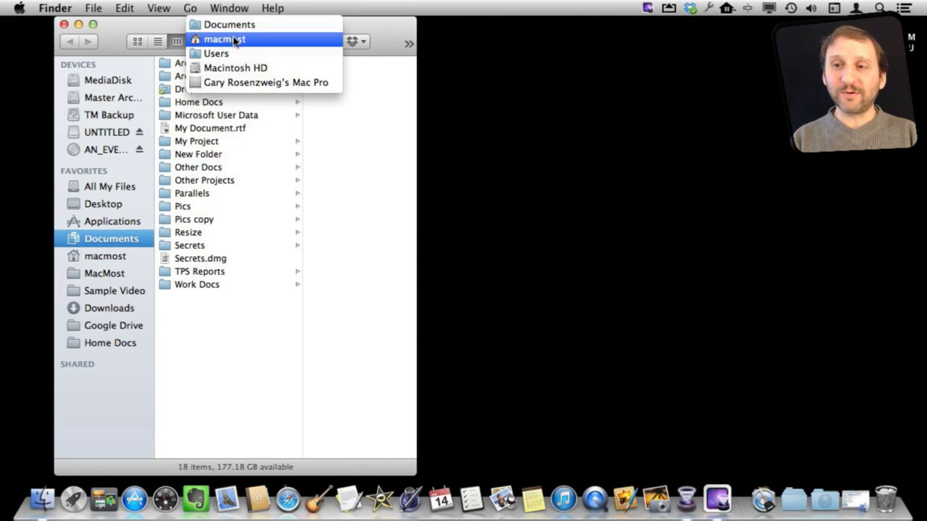
pyautogui.click(241, 84)
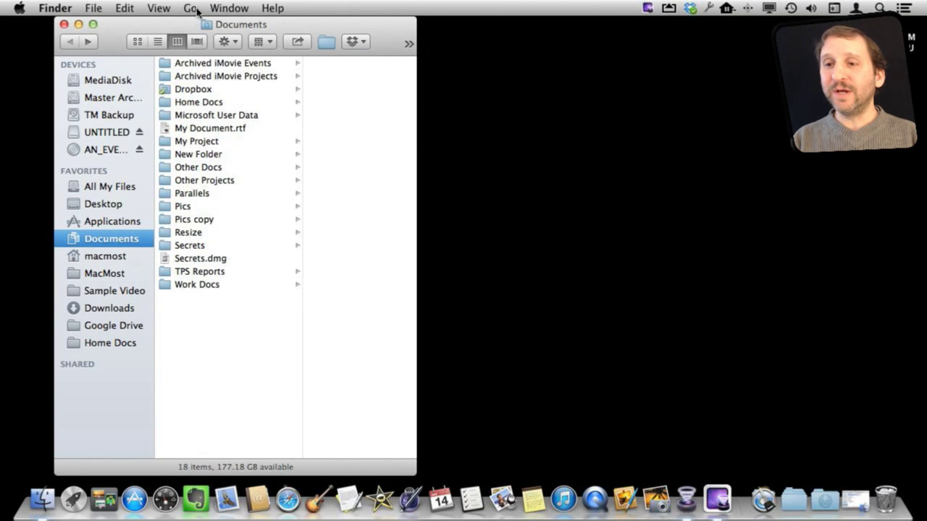
pyautogui.click(191, 8)
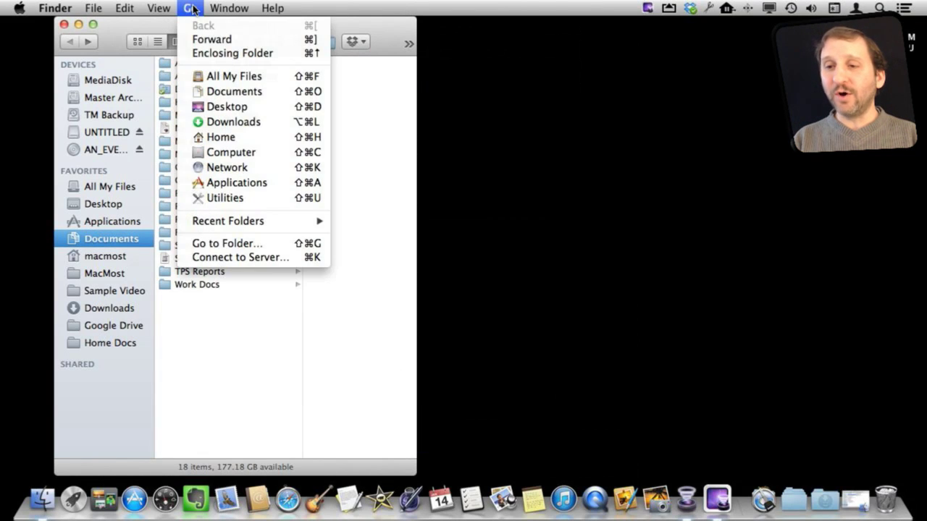
pyautogui.click(230, 153)
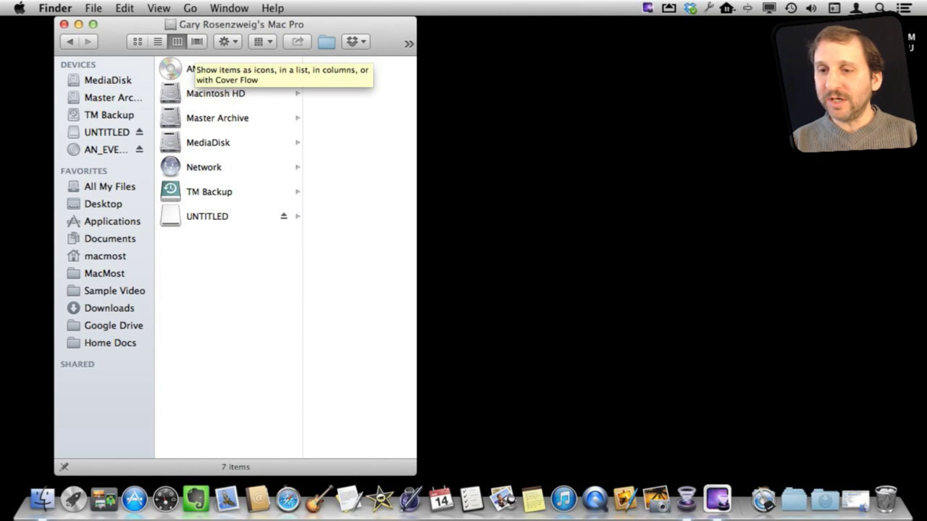
# - Go to the folder /volumes in the Finder window
pyautogui.click(190, 8)
pyautogui.click(228, 246)
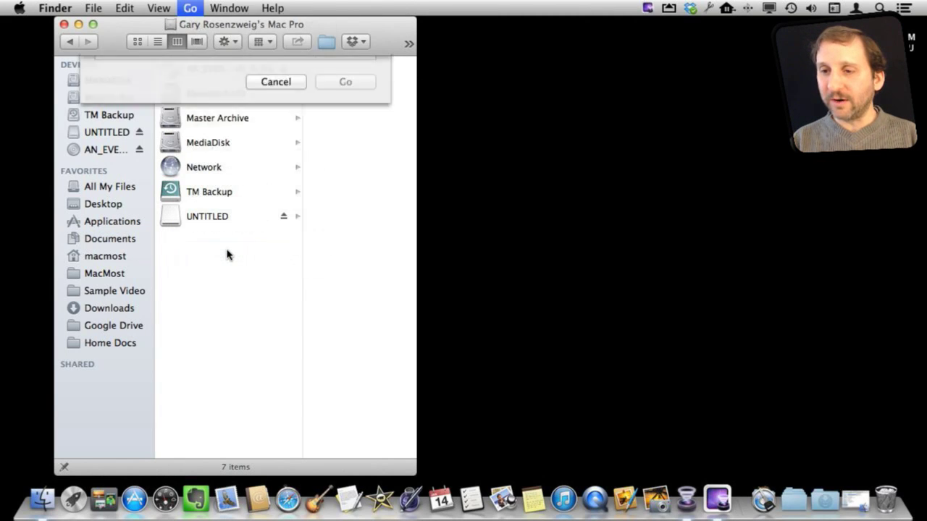
pyautogui.write('/volumes')
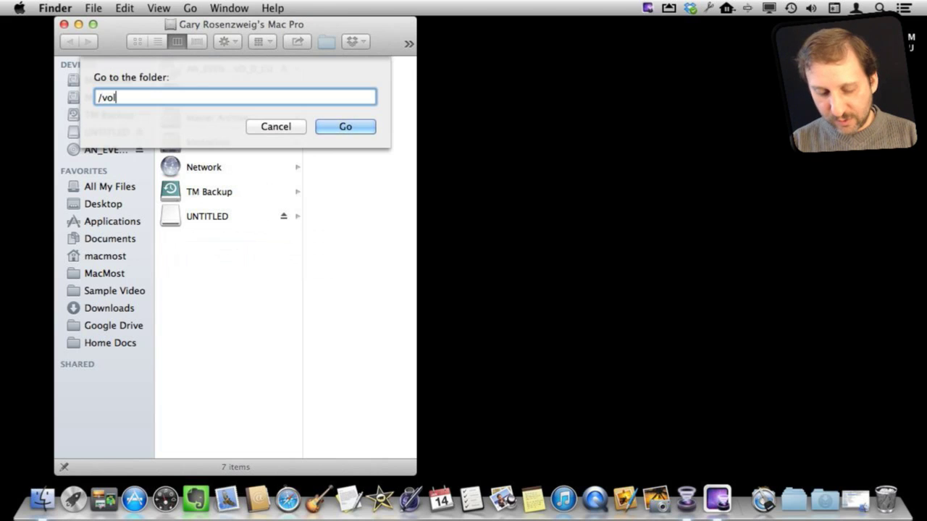
pyautogui.press('Return')
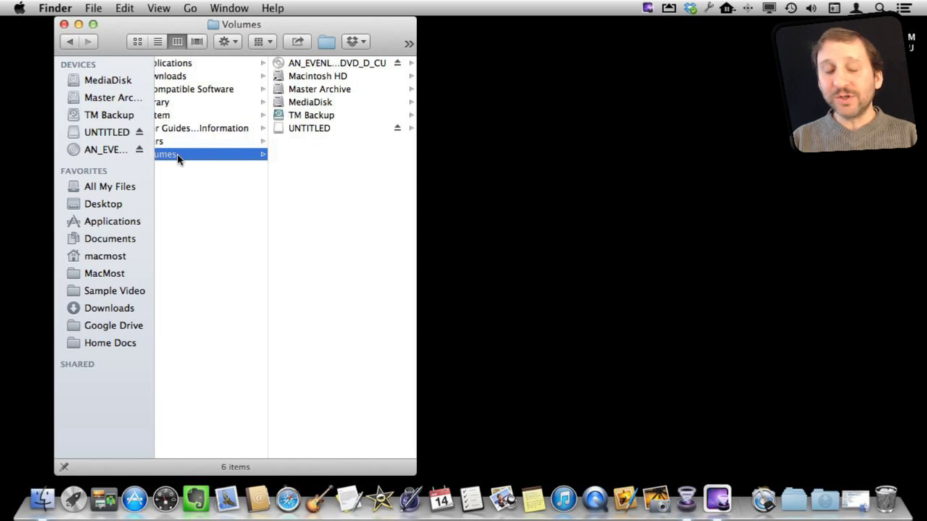
# - Add the Volumes folder to the Dock beside the other folders and check its stack of drives
pyautogui.hscroll(-3, 223, 187)
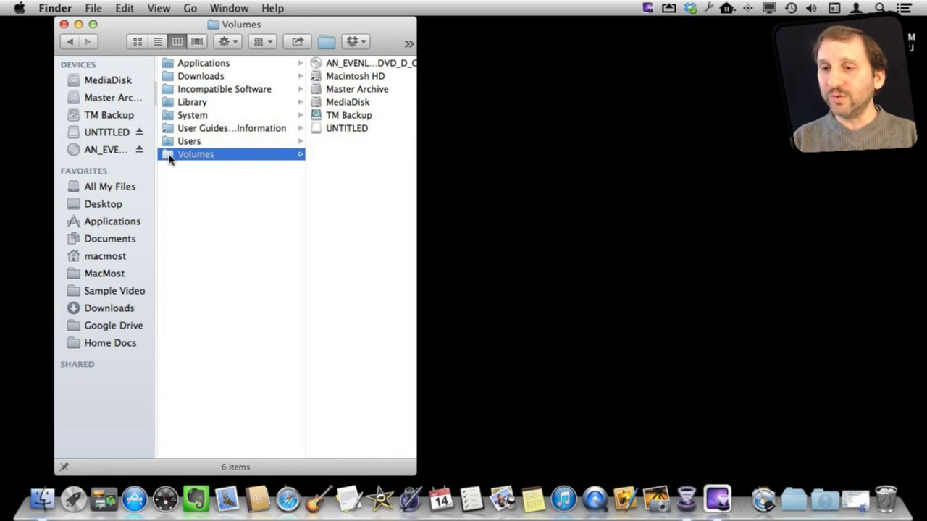
pyautogui.moveTo(170, 158); pyautogui.dragTo(769, 501)
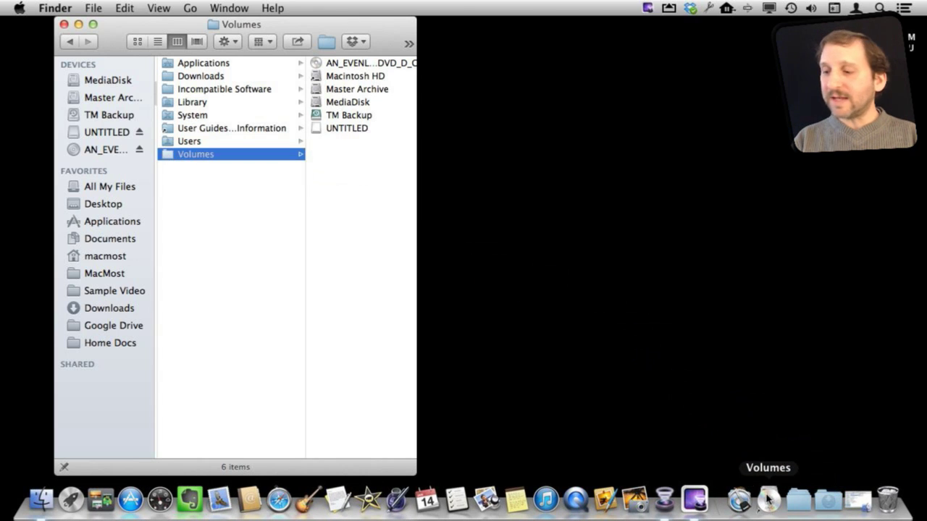
pyautogui.click(769, 499)
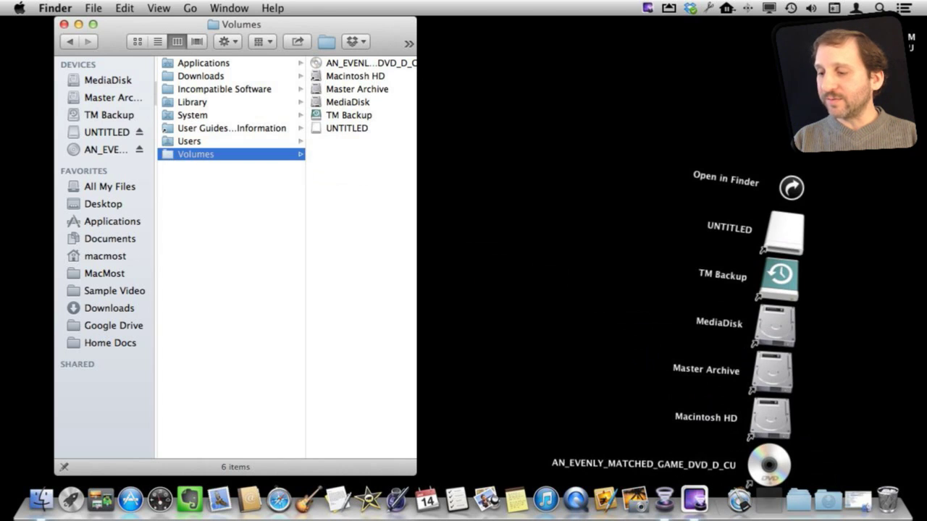
pyautogui.click(772, 507)
# - Set the Volumes stack in the Dock to view its content as a List and open it
pyautogui.rightClick(772, 507)
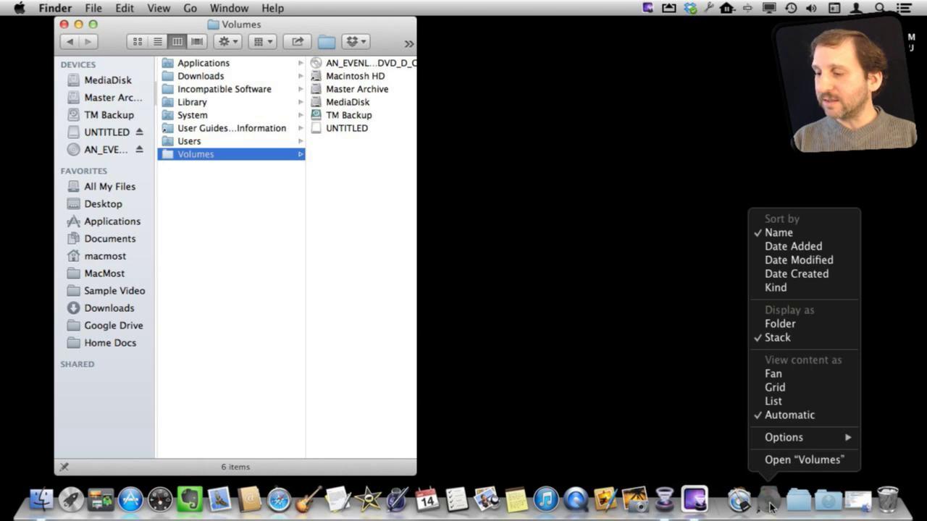
pyautogui.click(788, 401)
pyautogui.click(768, 503)
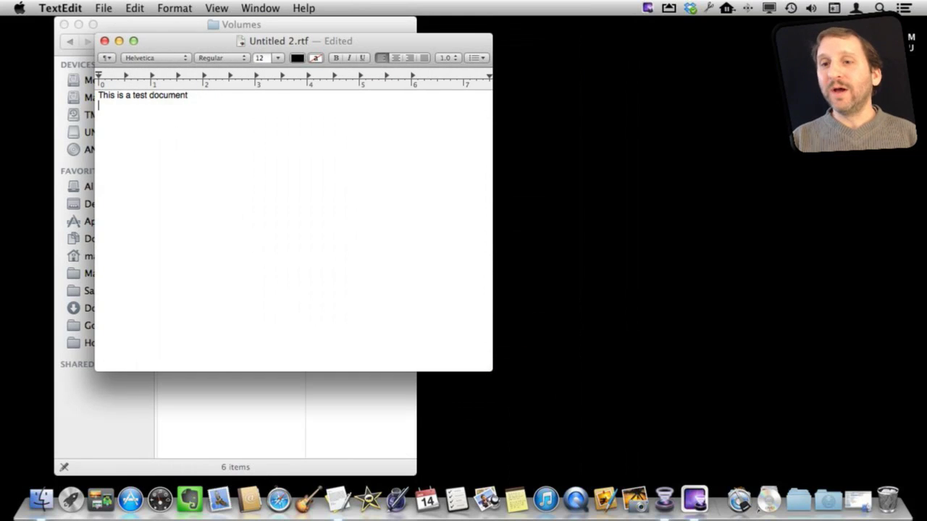
# - In TextEdit, try to move the document Untitled 2.rtf from iCloud to the UNTITLED drive
pyautogui.click(104, 8)
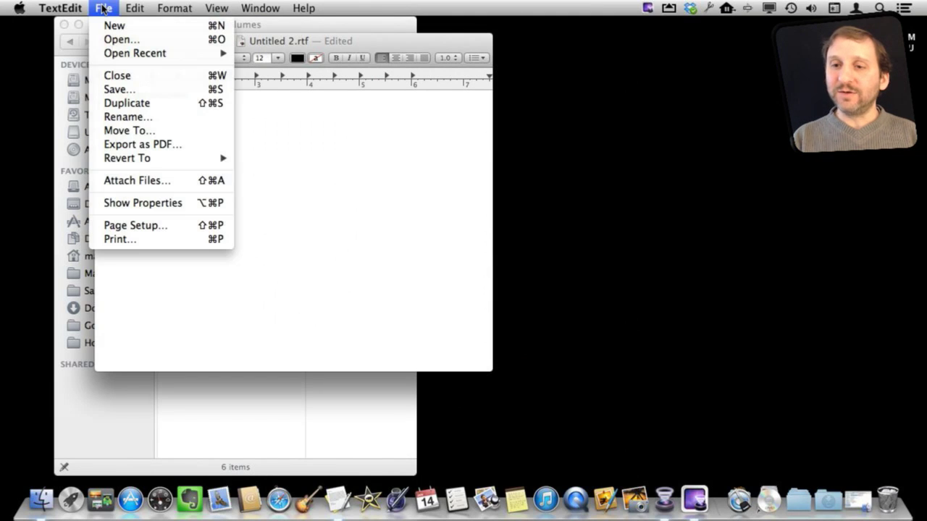
pyautogui.click(127, 130)
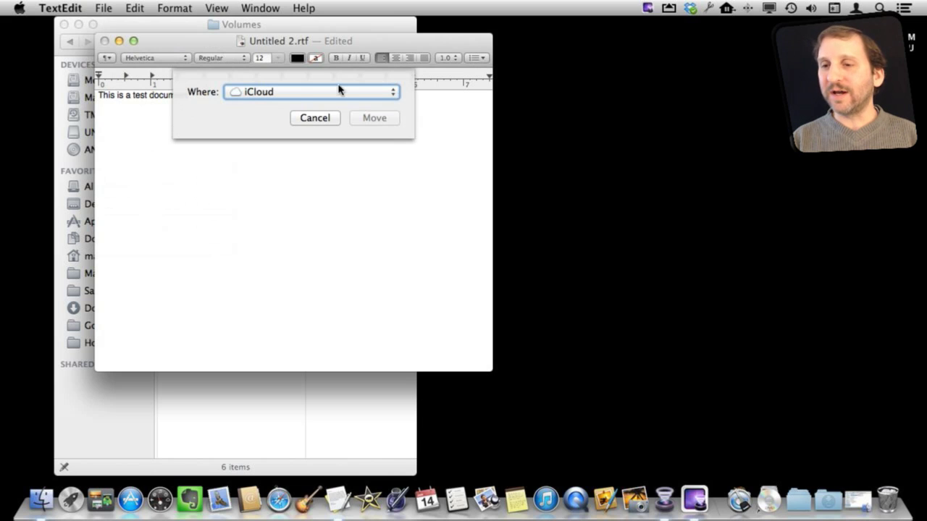
pyautogui.click(289, 94)
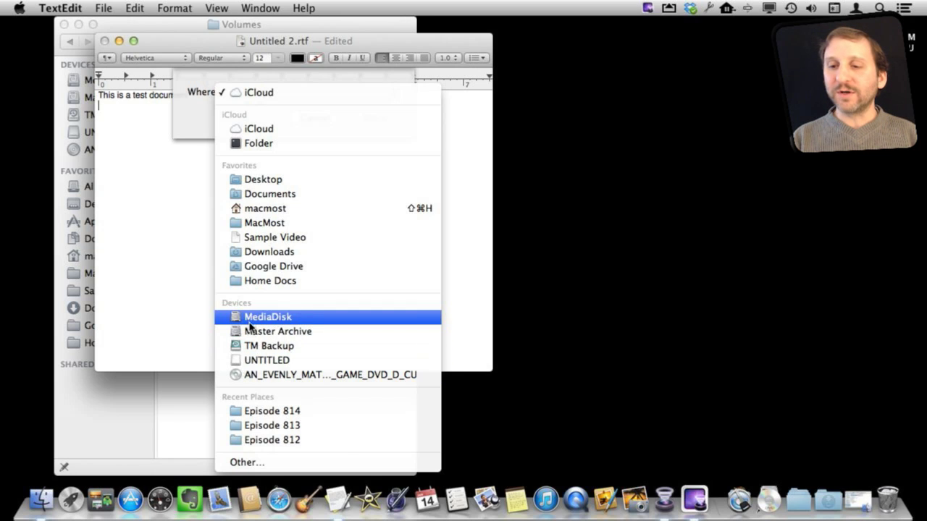
pyautogui.click(246, 362)
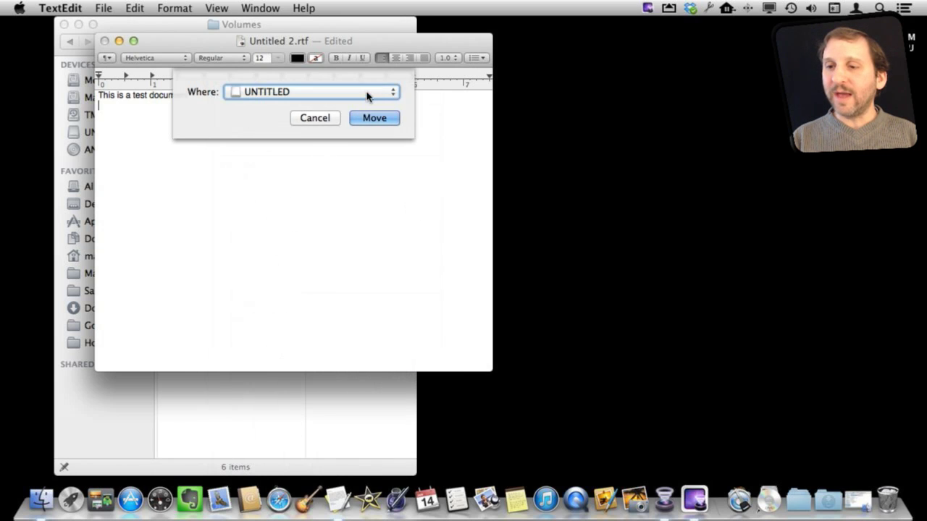
pyautogui.click(315, 118)
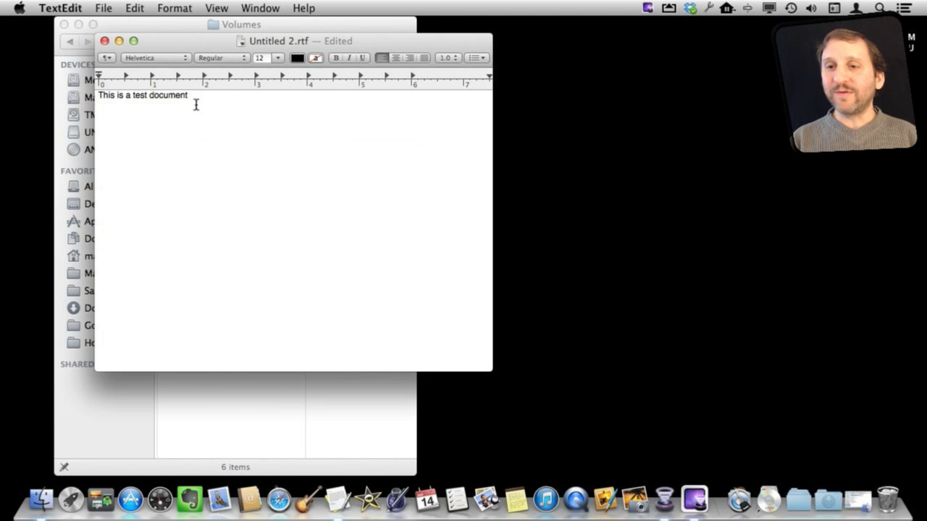
# - Start saving a new text document, with the computer as its location and the save dialog expanded
pyautogui.press('super+n')
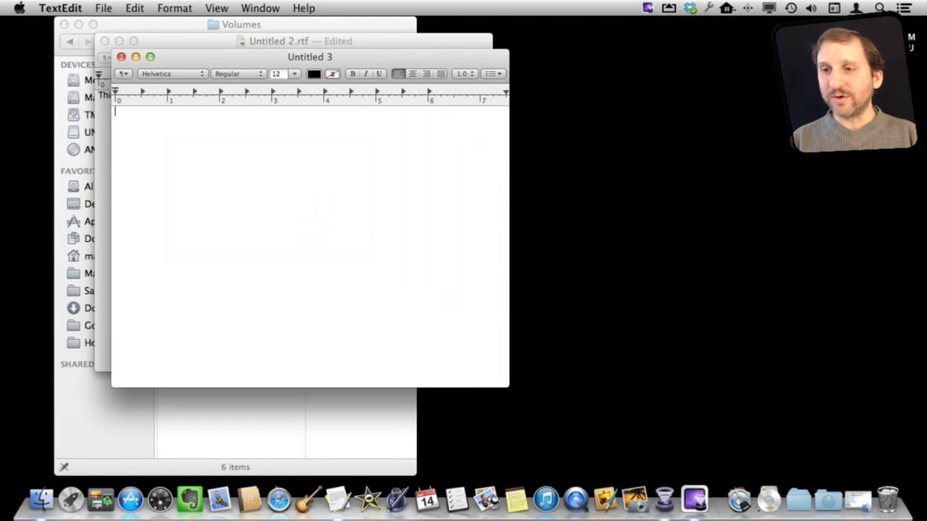
pyautogui.press('super+s')
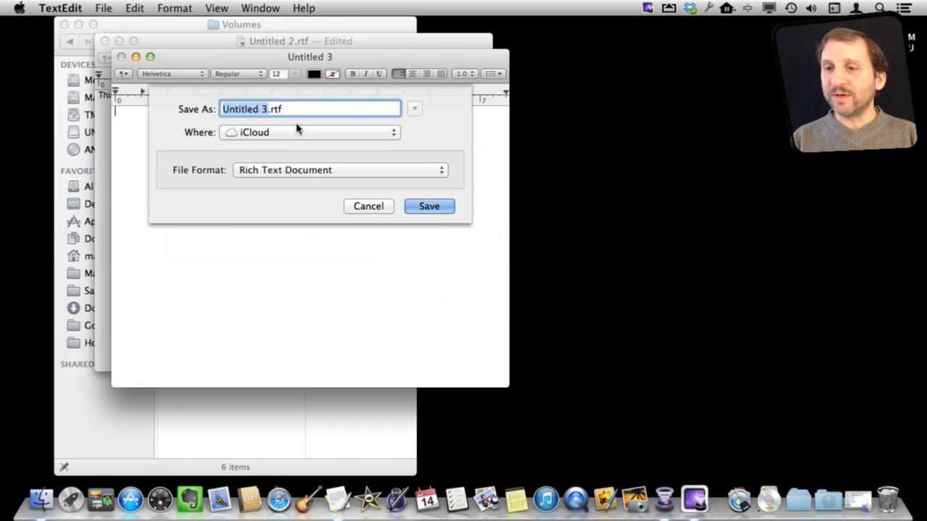
pyautogui.click(298, 135)
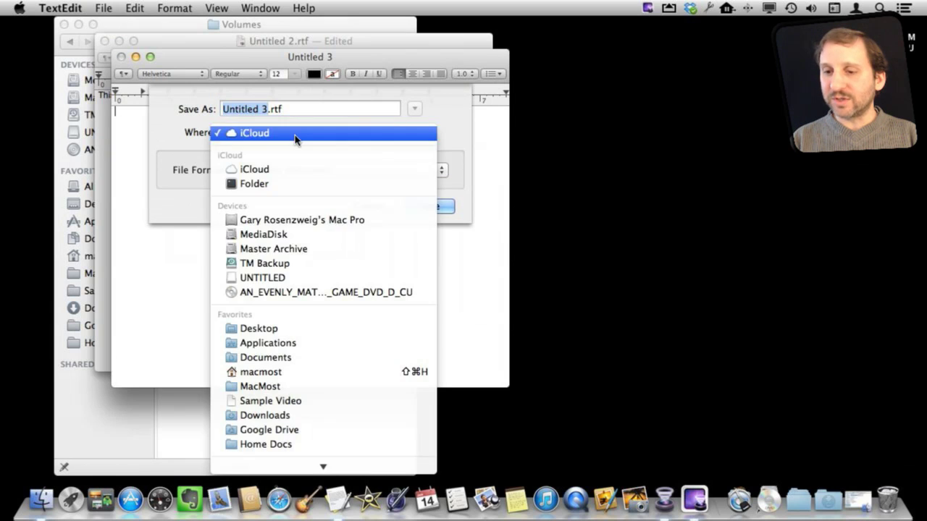
pyautogui.click(292, 220)
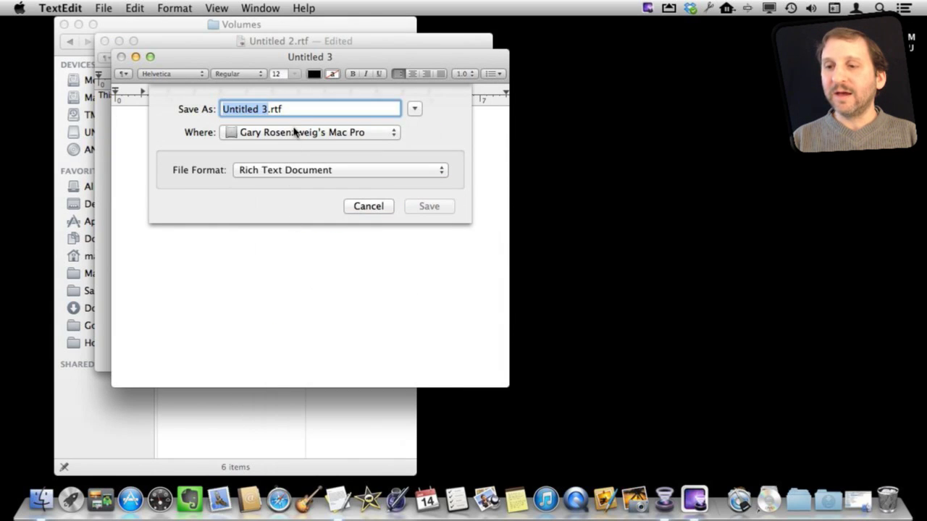
pyautogui.click(414, 108)
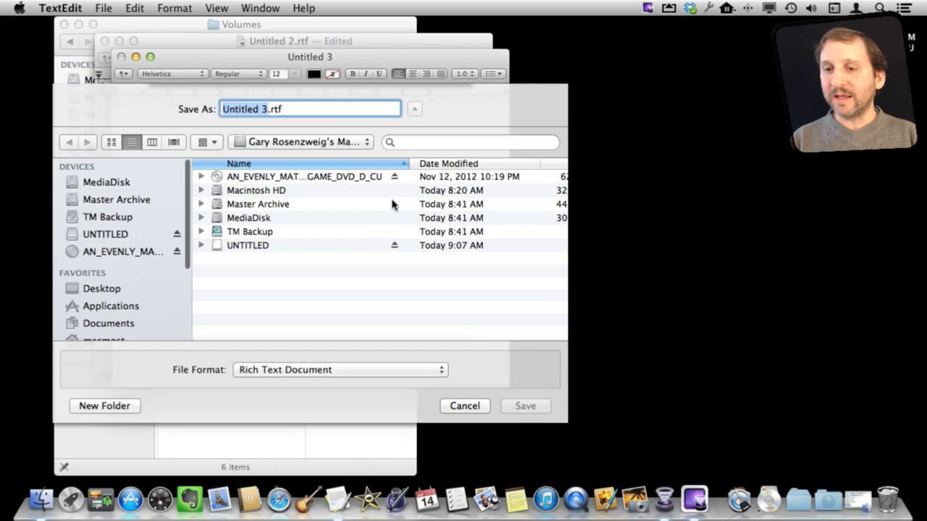
# - Examine the computer's drives in the save dialog using the location choices and the column, icon and list views
pyautogui.click(279, 146)
pyautogui.click(242, 145)
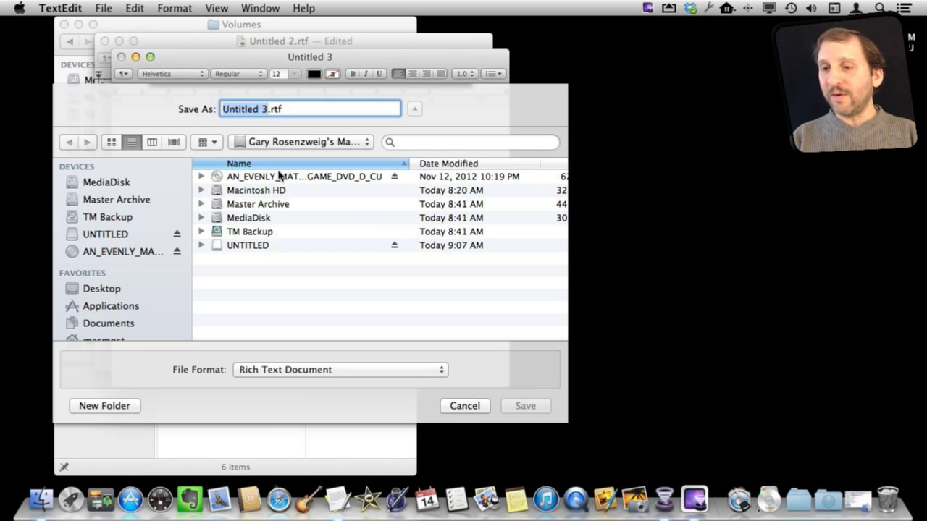
pyautogui.click(150, 142)
pyautogui.click(132, 142)
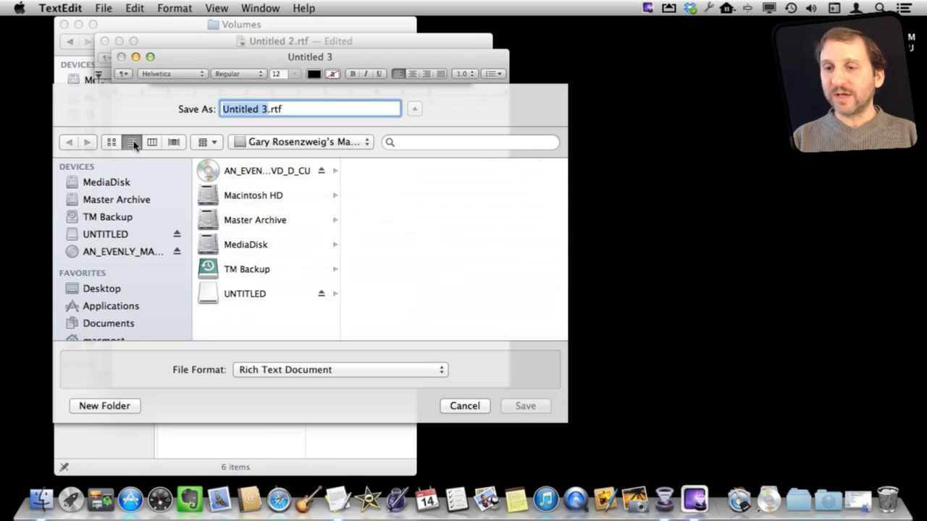
pyautogui.click(111, 142)
pyautogui.click(132, 142)
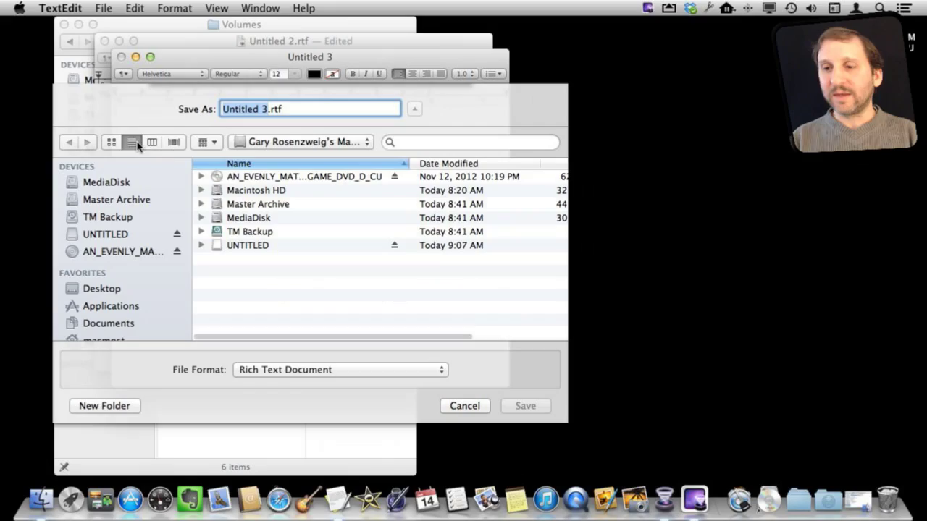